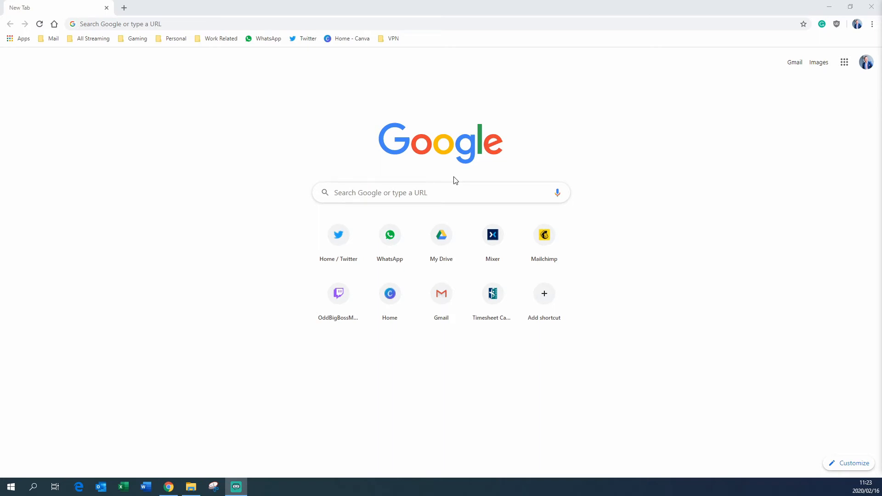
Step: Search Google for "adobe download" and open the Adobe Acrobat Reader DC download page on get.adobe.com
left_click(169, 27)
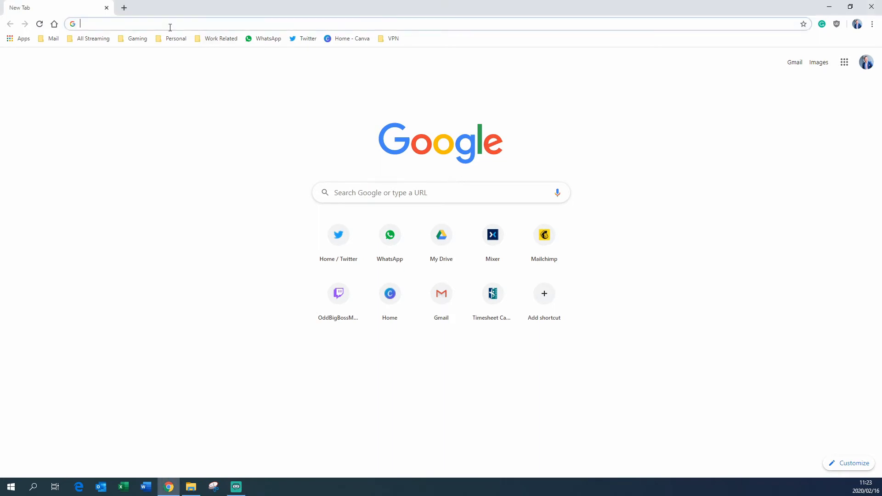
type("adobe download")
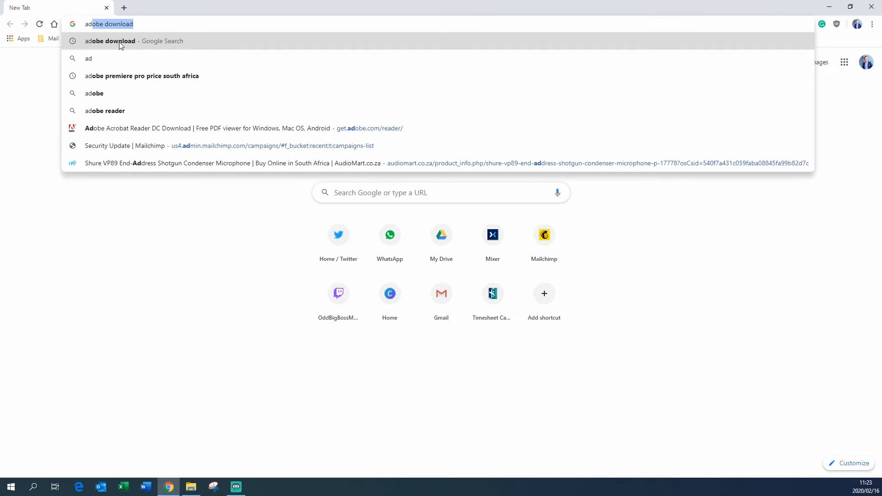
left_click(120, 43)
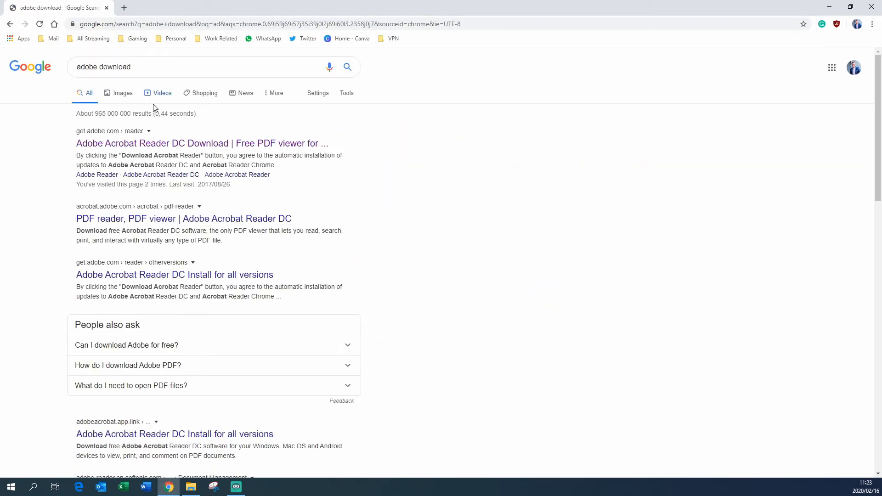
left_click(180, 149)
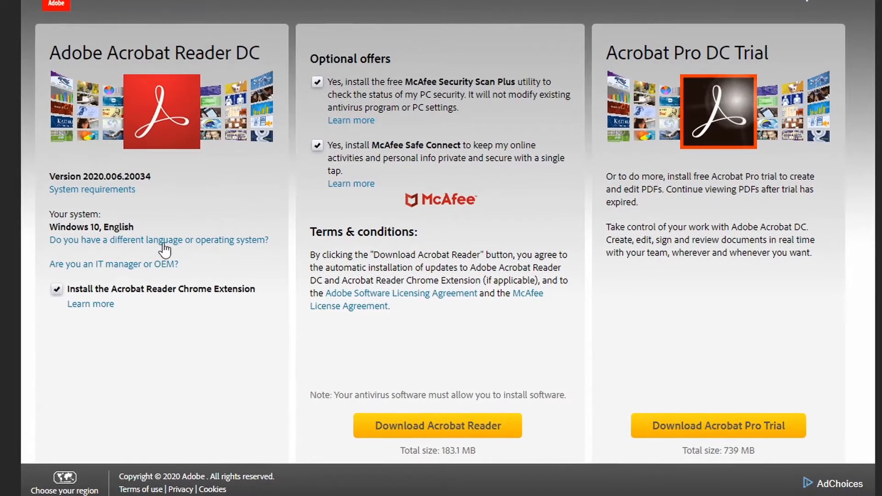
Step: Exclude the Acrobat Reader Chrome Extension, McAfee Security Scan Plus and McAfee Safe Connect from the Acrobat Reader download
left_click(57, 290)
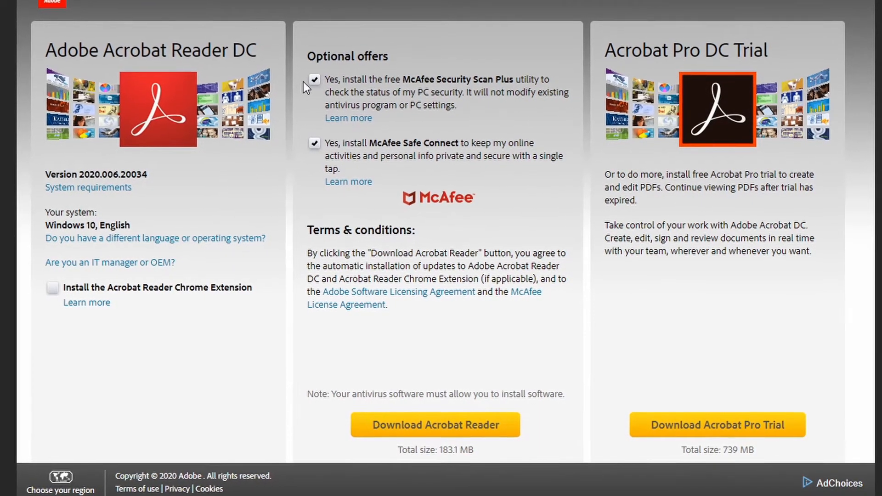
left_click(314, 80)
left_click(315, 143)
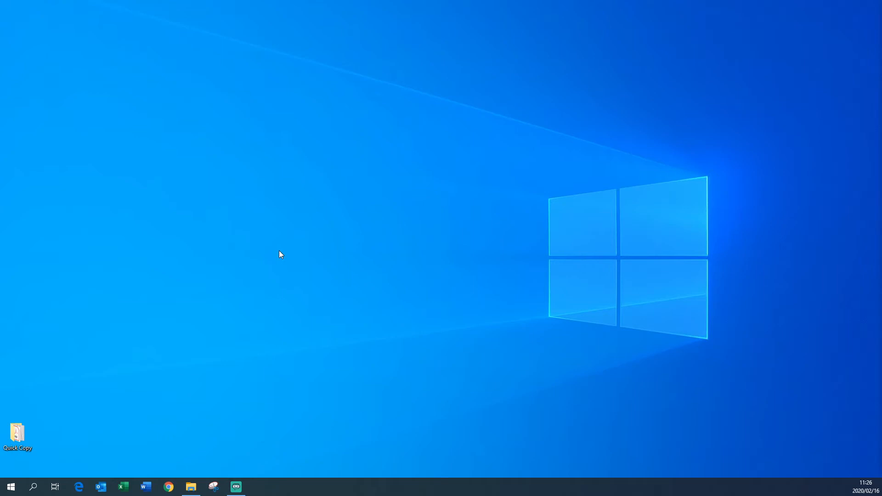
Step: Open the Windows Default apps settings and show the list for choosing default apps by file type
left_click(35, 487)
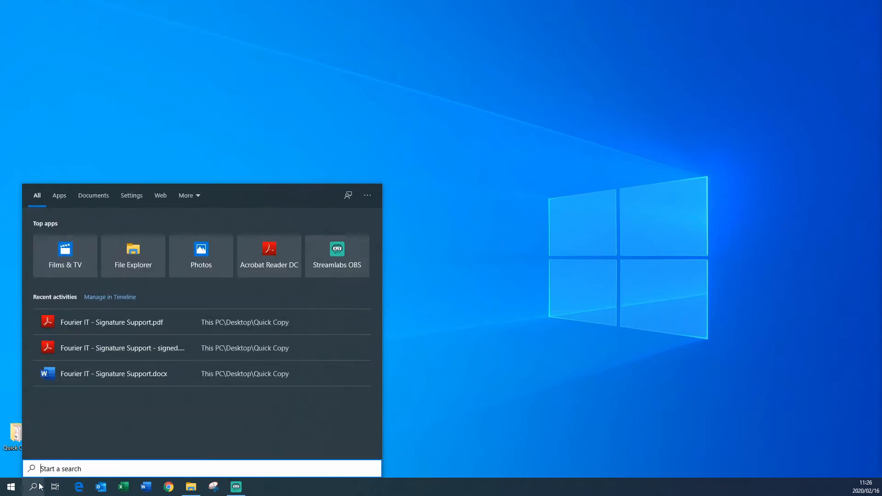
type("def")
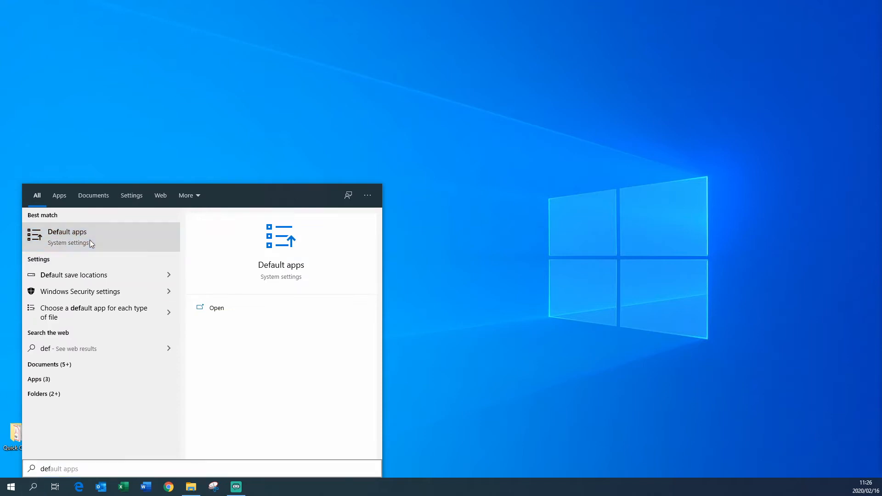
left_click(90, 242)
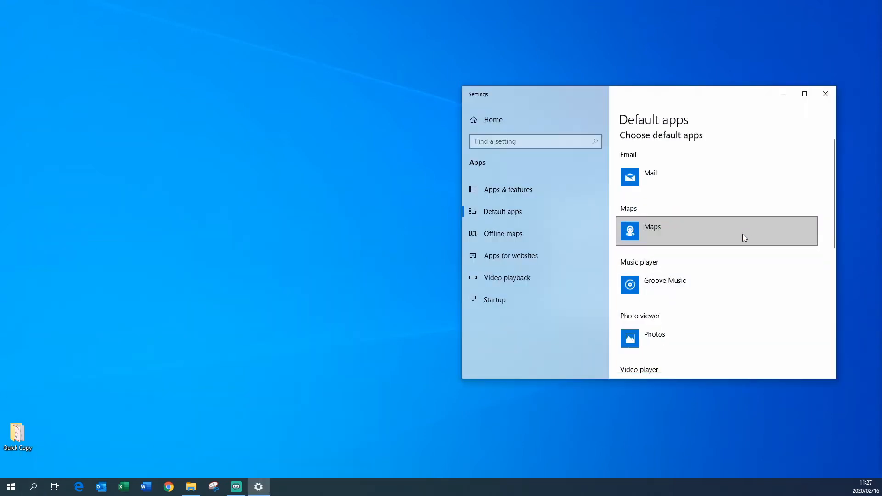
scroll(744, 235, "down", 5)
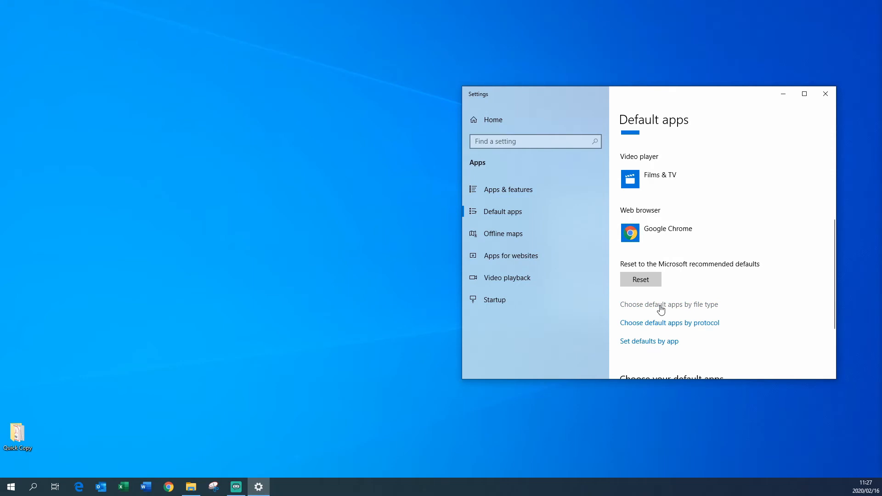
left_click(661, 305)
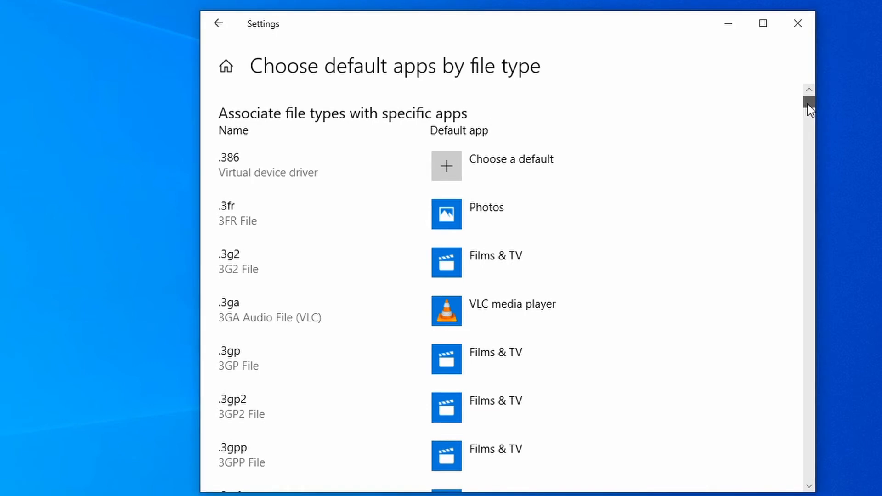
Step: Set Adobe Acrobat Reader DC as the default app for the .pdf file type and close Settings
left_click_drag(810, 109, 793, 333)
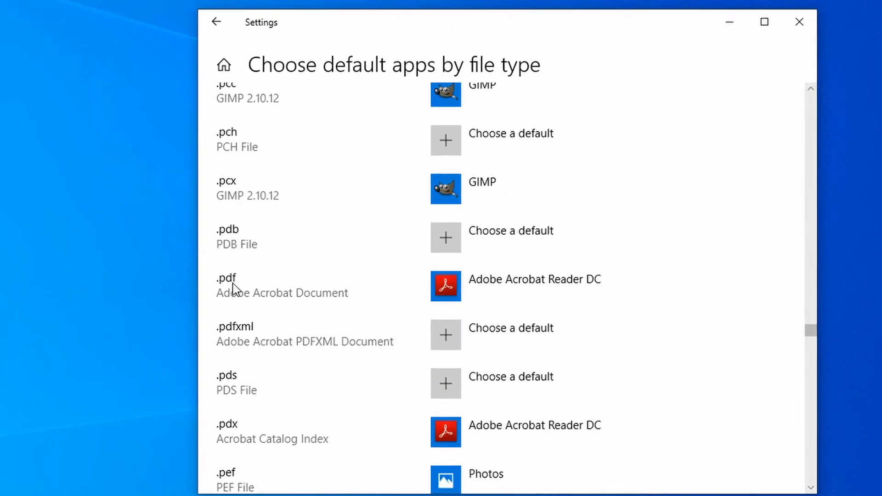
left_click(512, 294)
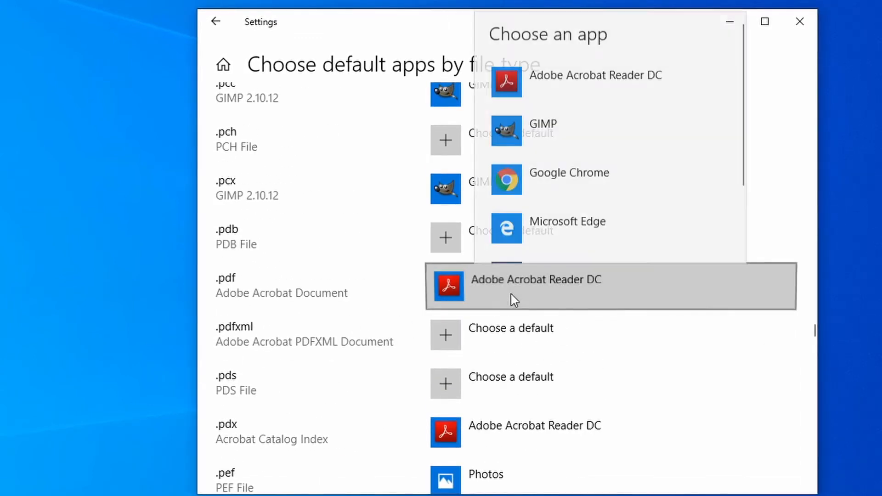
left_click(588, 95)
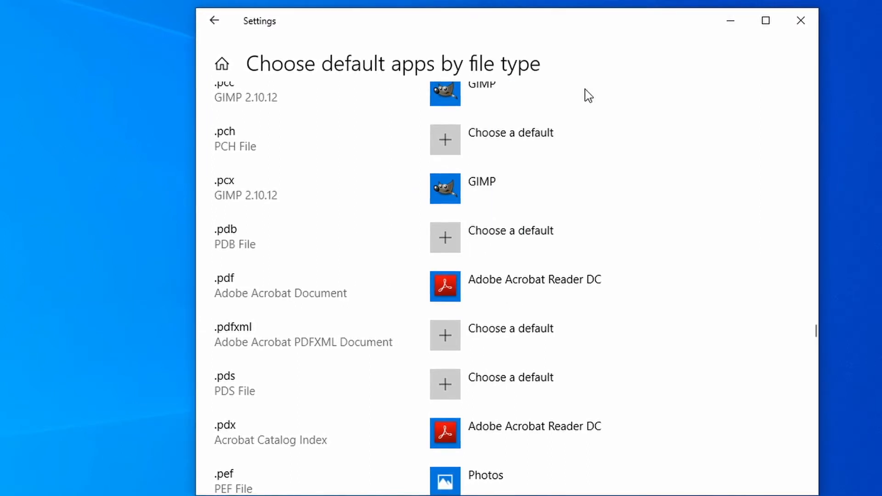
left_click(802, 20)
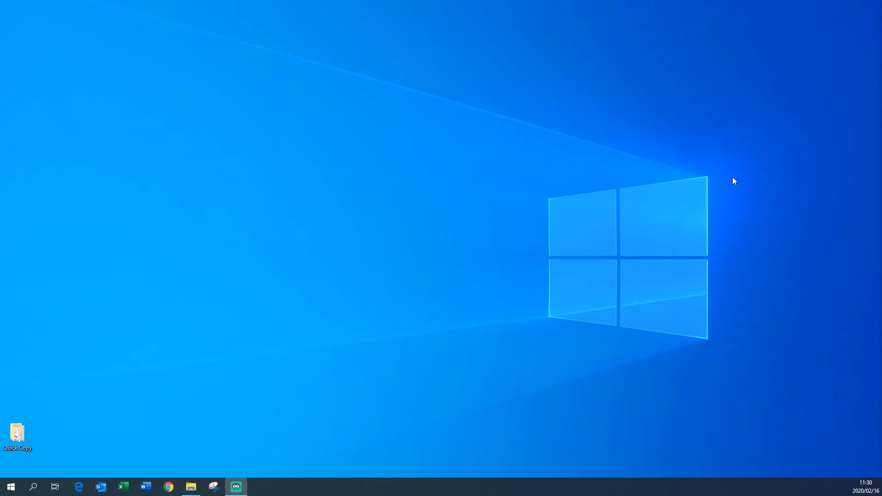
Step: Open the image "1. Photo of Signature" from the Quick Copy folder on the desktop
double_click(21, 435)
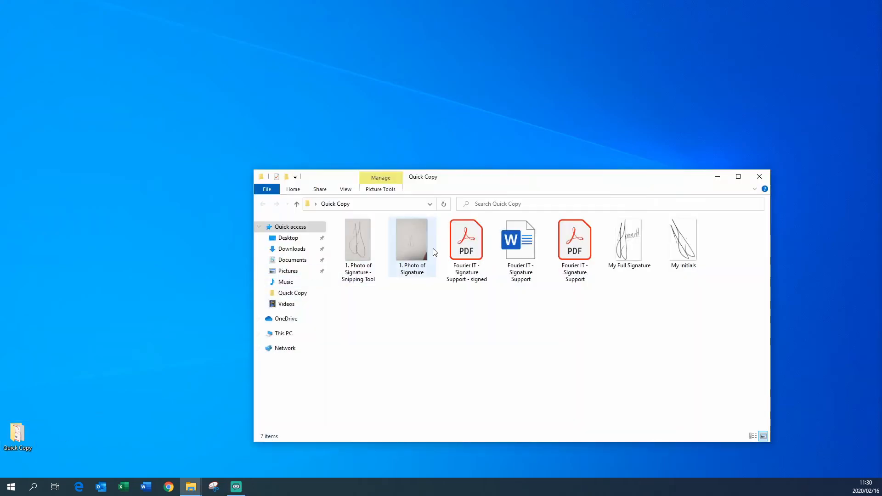
mouse_move(422, 247)
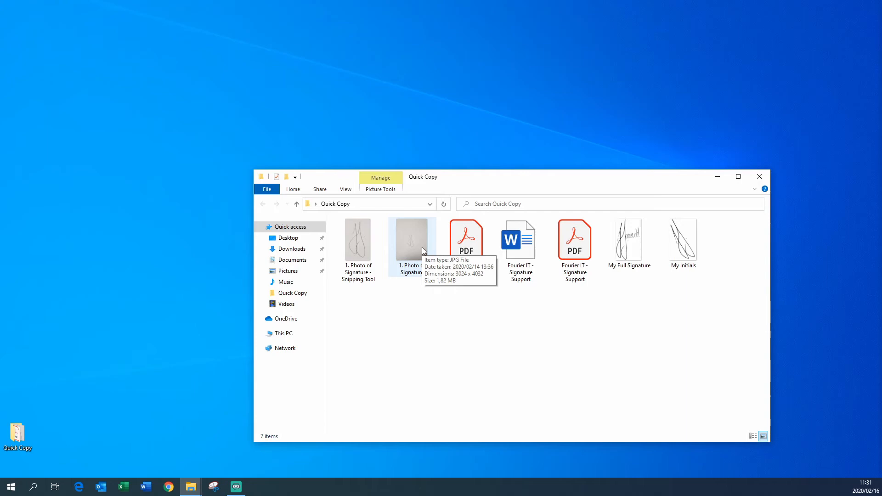
double_click(422, 248)
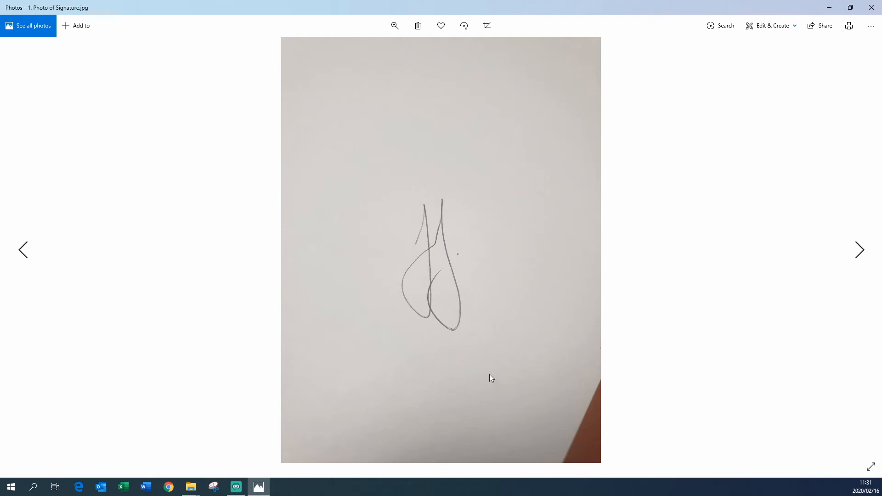
Step: Capture a tight rectangular snip around the handwritten signature in the photo with Snipping Tool
left_click(219, 488)
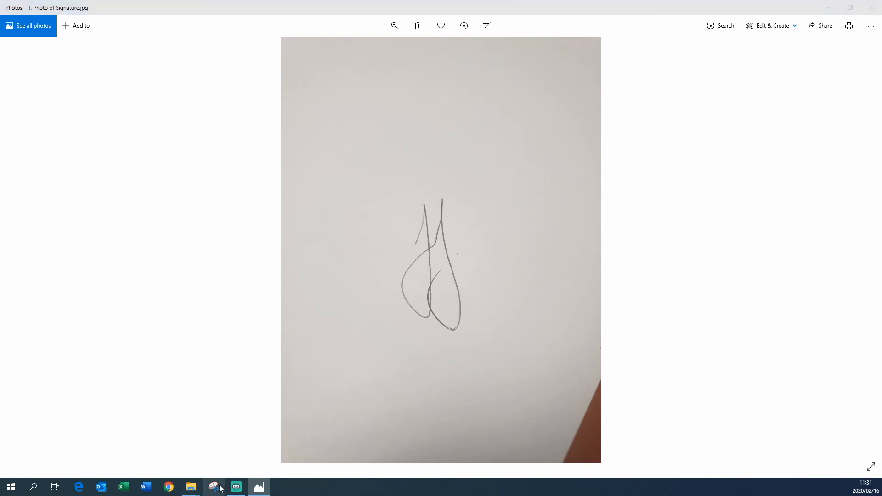
left_click(627, 206)
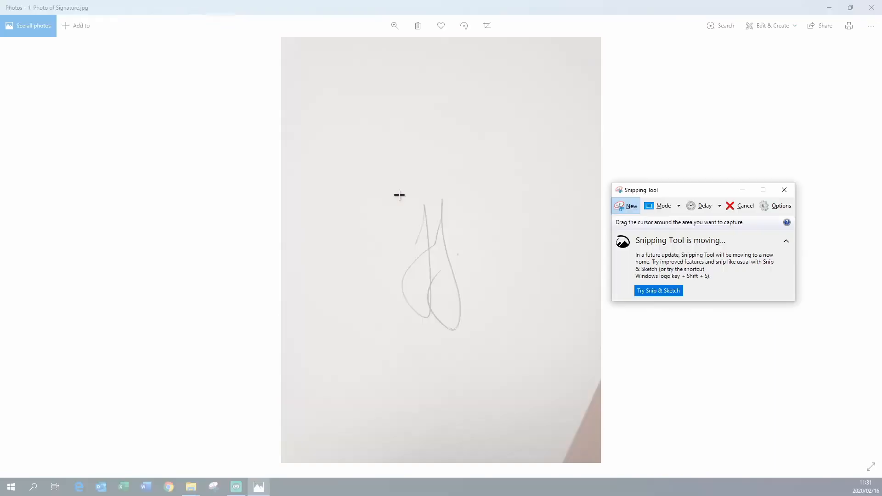
mouse_move(397, 193)
left_mouse_down()
mouse_move(473, 304)
mouse_move(473, 339)
left_mouse_up()
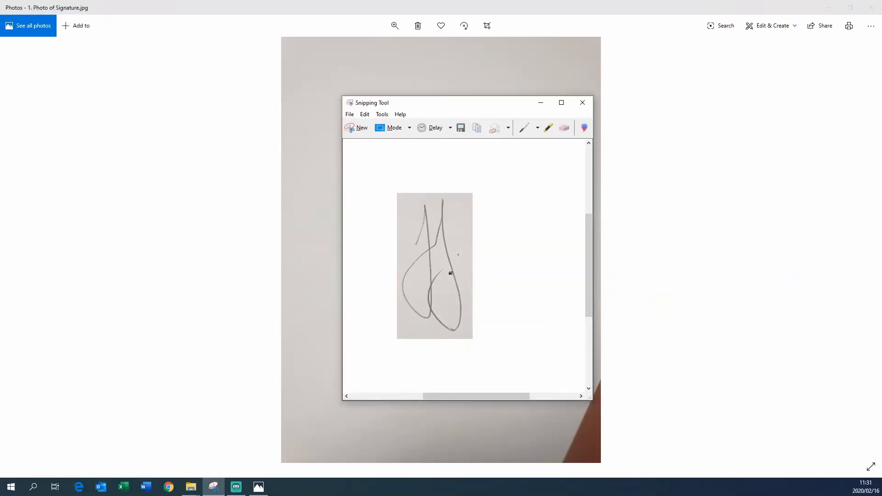
Step: Save the snip as a JPEG over "1. Photo of Signature - Snipping Tool" in the Quick Copy folder and close the photo
right_click(451, 273)
left_click(487, 297)
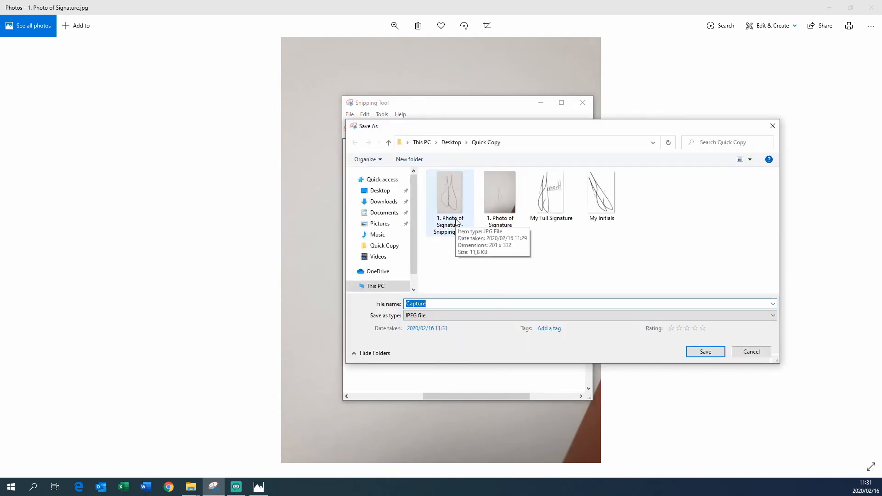
left_click(452, 227)
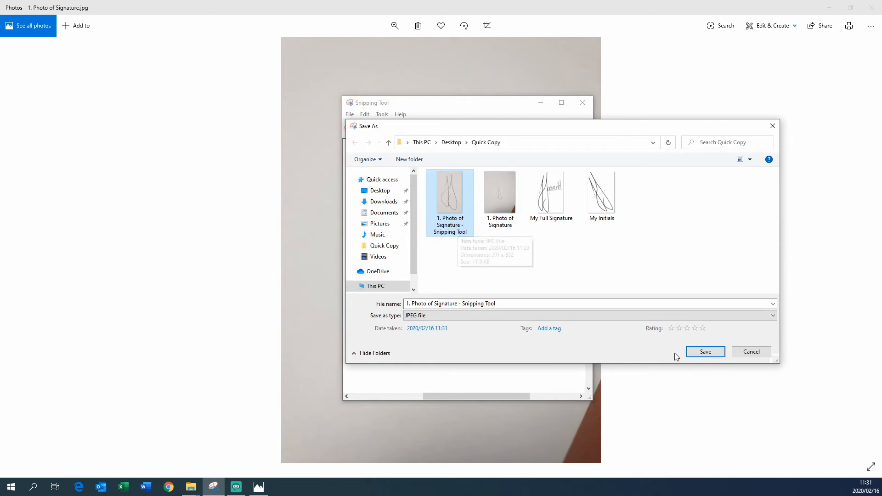
left_click(703, 353)
left_click(469, 244)
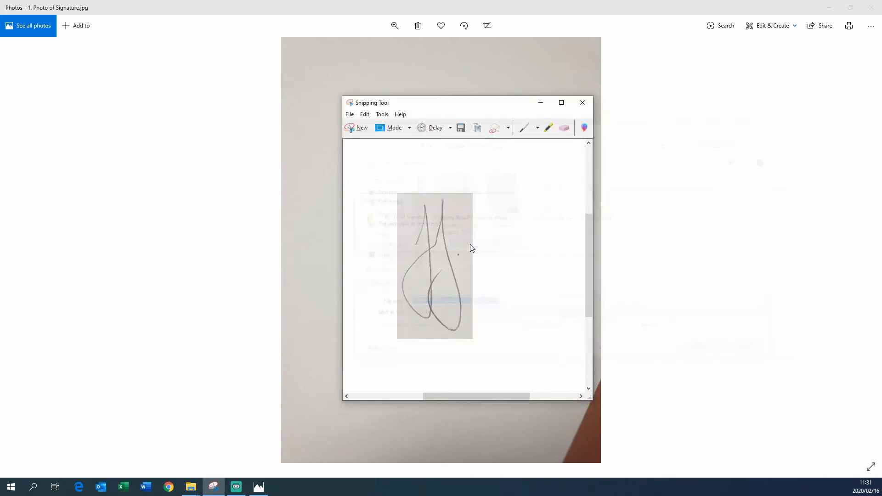
left_click(870, 6)
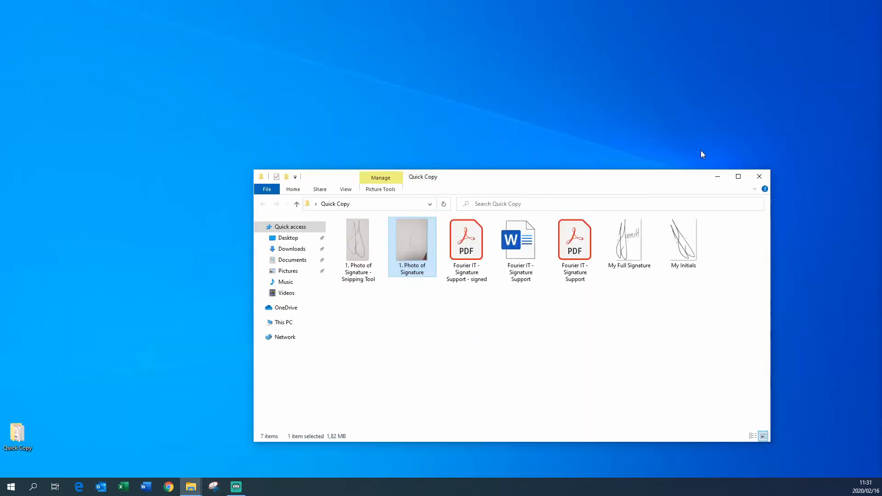
Step: Open the unsigned "Fourier IT - Signature Support" PDF and start Fill & Sign with yourself as the signer
double_click(594, 244)
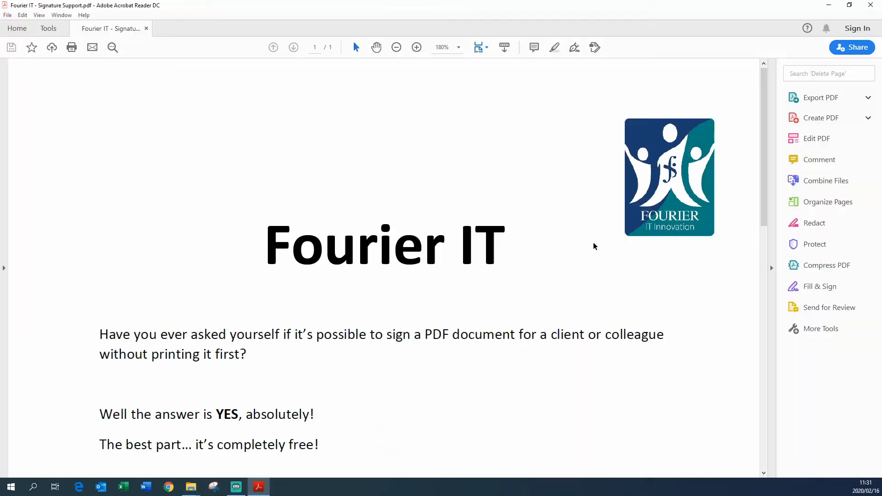
scroll(596, 228, "down", 3)
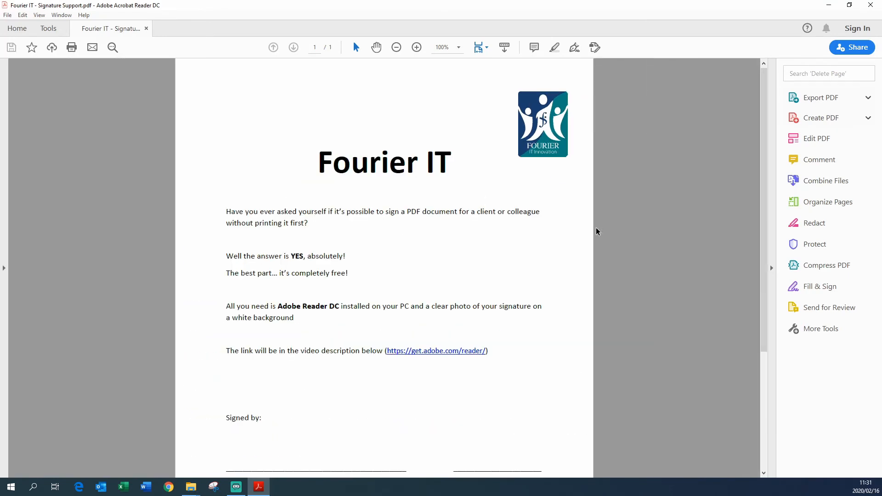
scroll(597, 228, "down", 3)
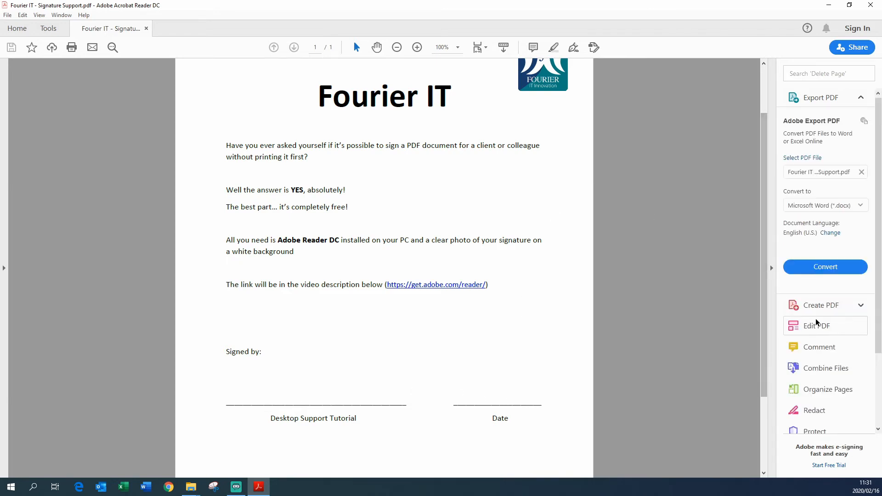
scroll(862, 375, "down", 3)
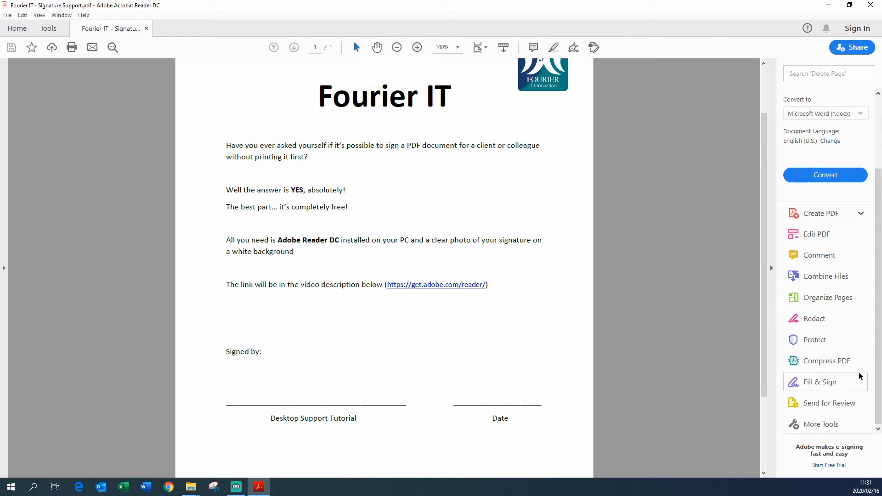
scroll(827, 382, "down", 3)
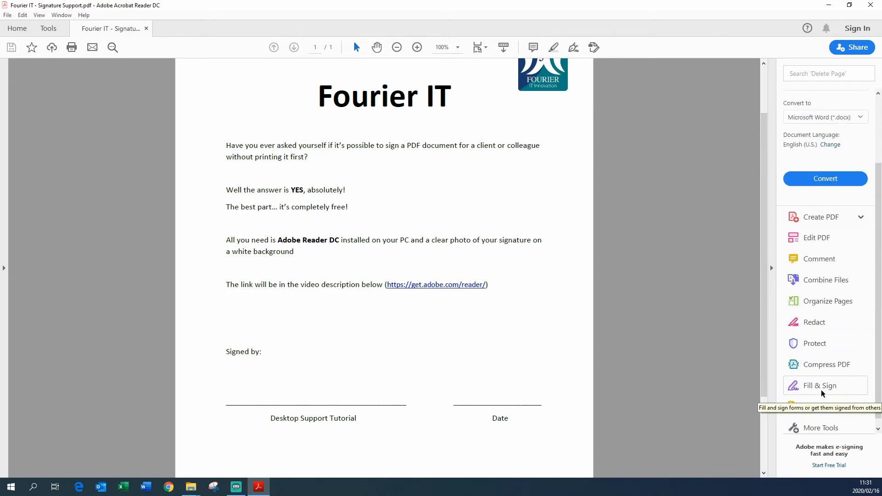
left_click(842, 391)
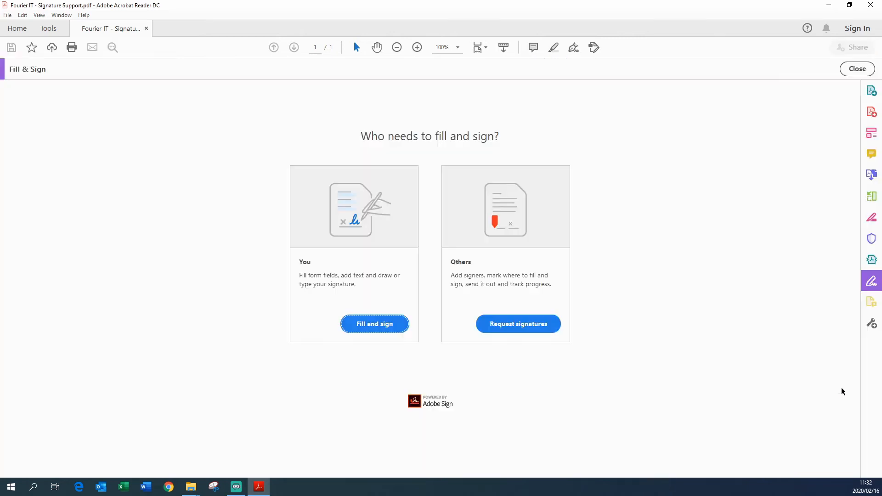
left_click(385, 326)
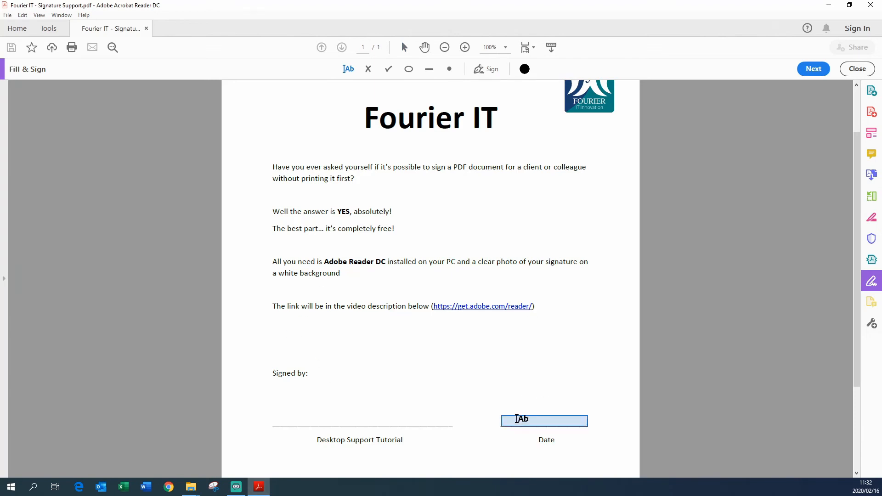
Step: Fill in the Date line with 16-02-2020, enlarge the text and centre it on the line
left_click(517, 421)
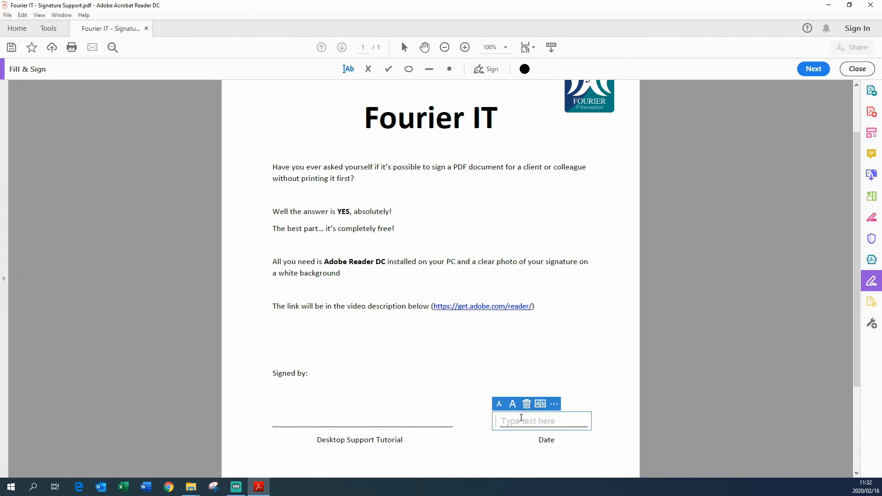
type("16-02")
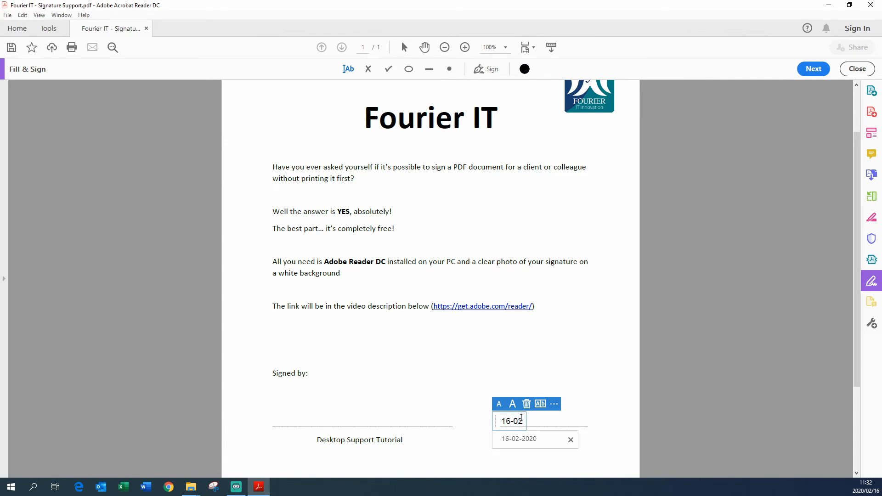
key("Down")
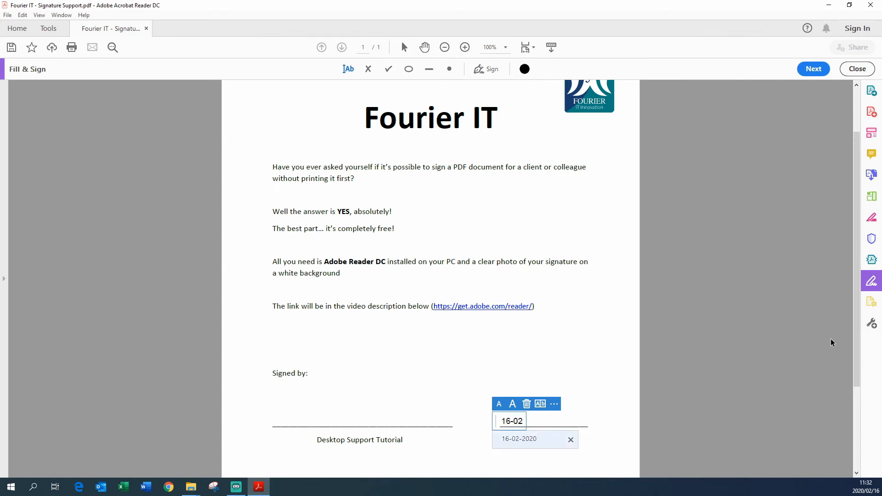
left_click(542, 439)
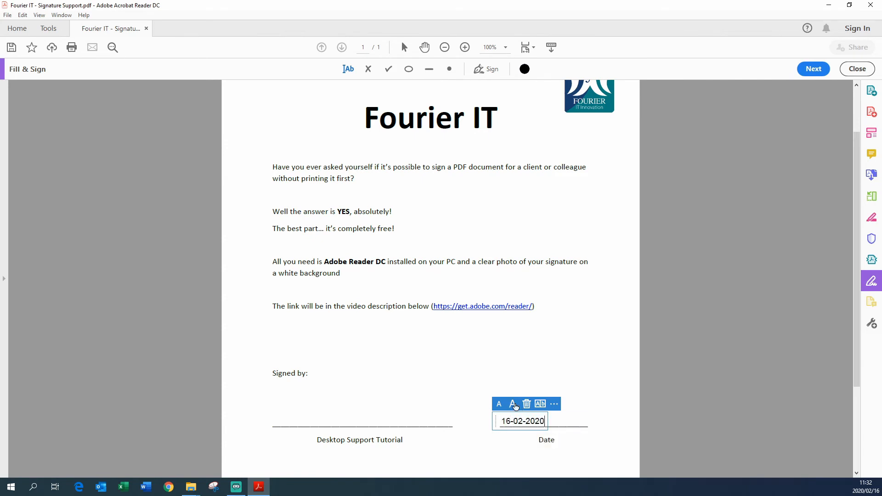
left_click_drag(496, 420, 512, 420)
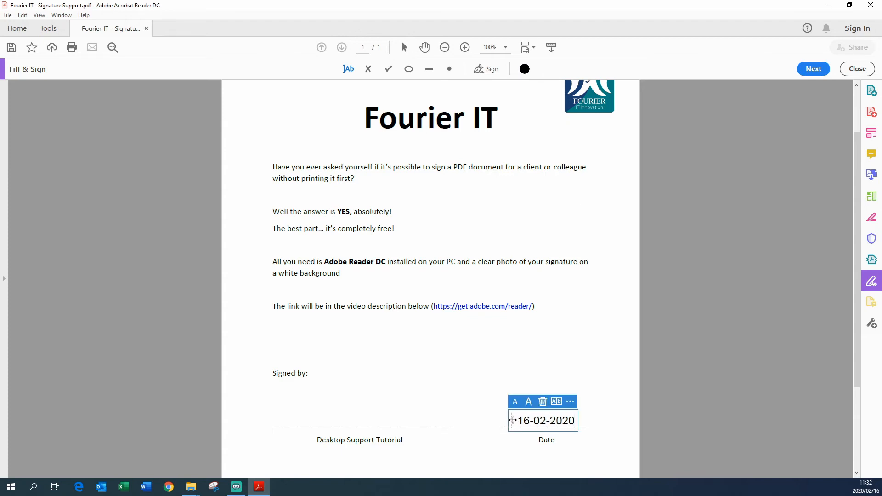
Step: Remove the stored signature and initials, and add the "My Full Signature" image as the saved signature
left_click(488, 69)
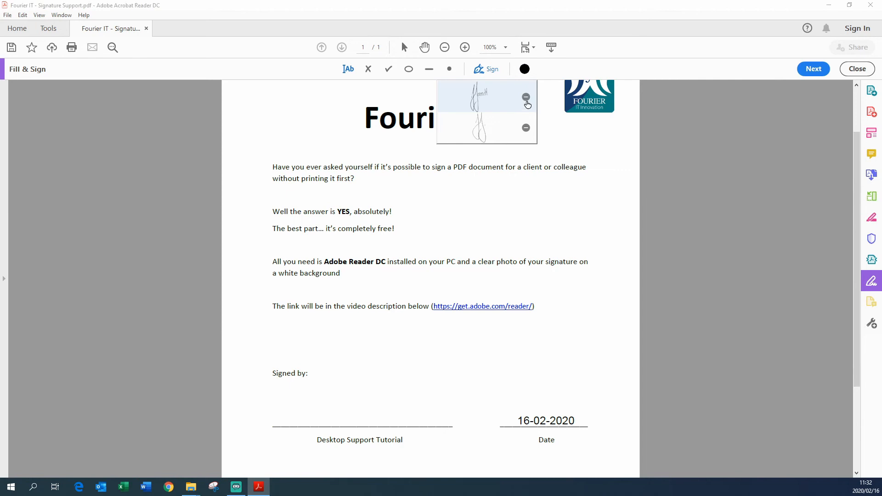
left_click(527, 128)
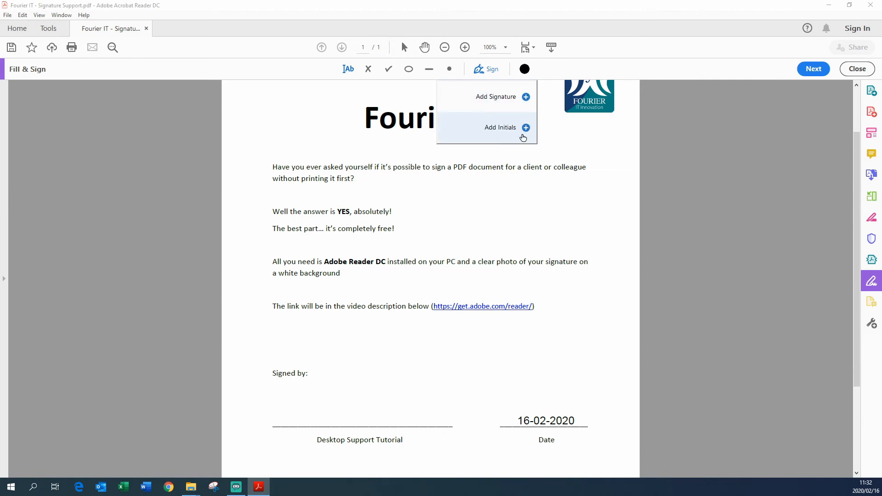
left_click(499, 98)
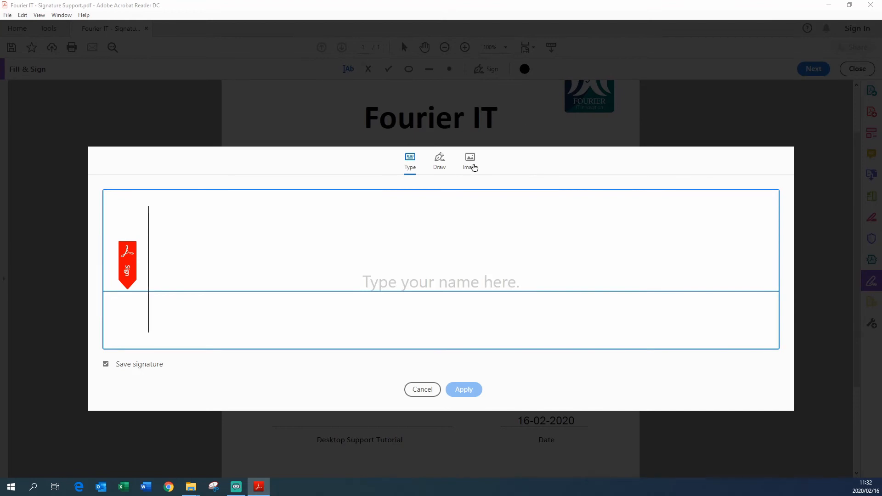
left_click(475, 168)
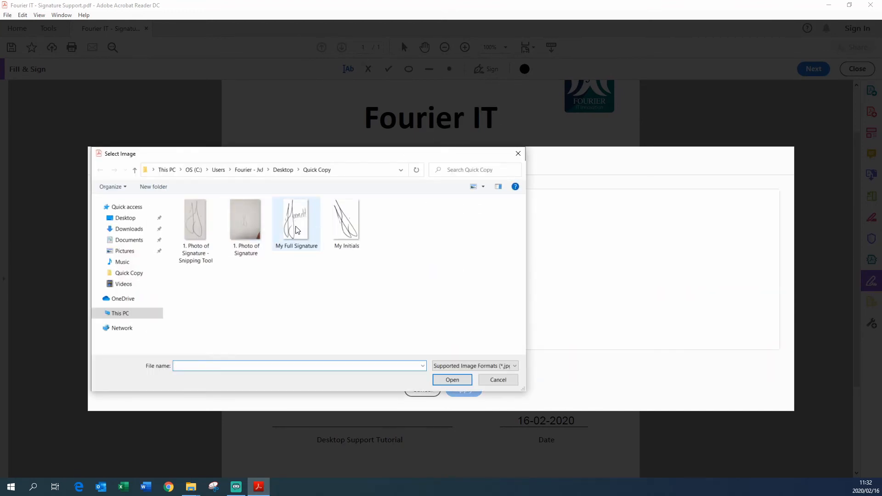
left_click(298, 229)
double_click(299, 229)
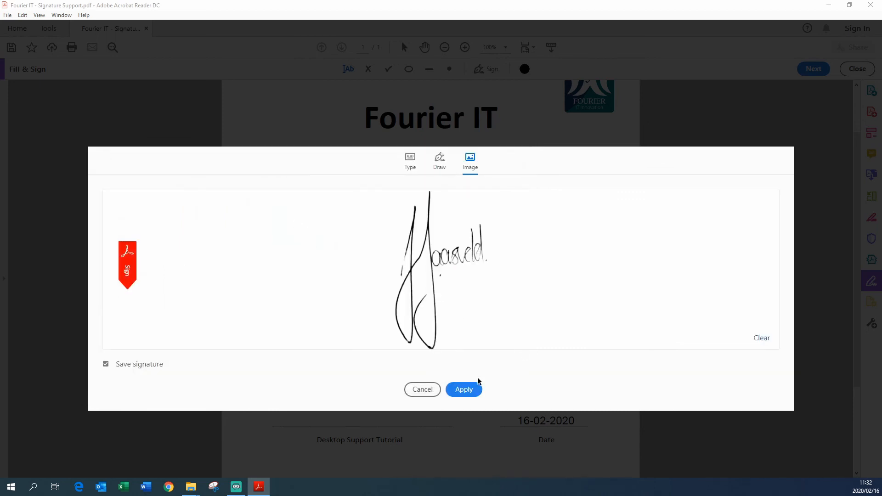
left_click(465, 390)
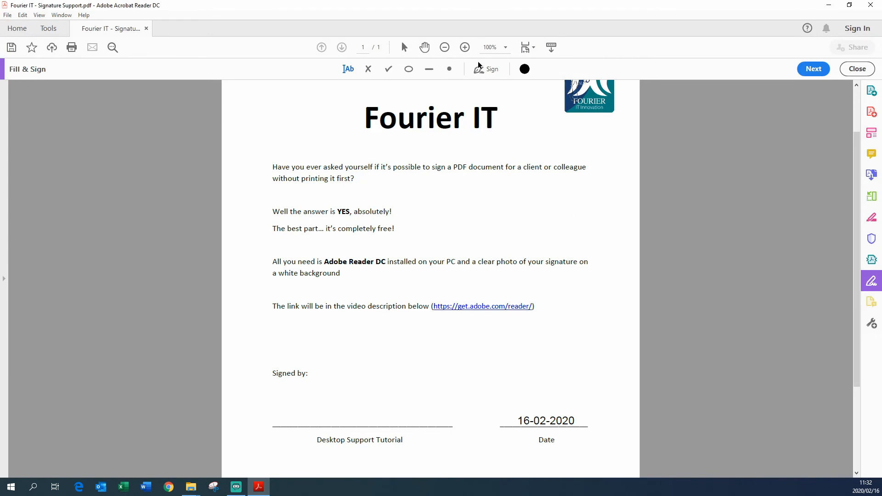
Step: Add the "1. Photo of Signature - Snipping Tool" image from the Quick Copy folder as the saved initials
left_click(485, 69)
left_click(526, 128)
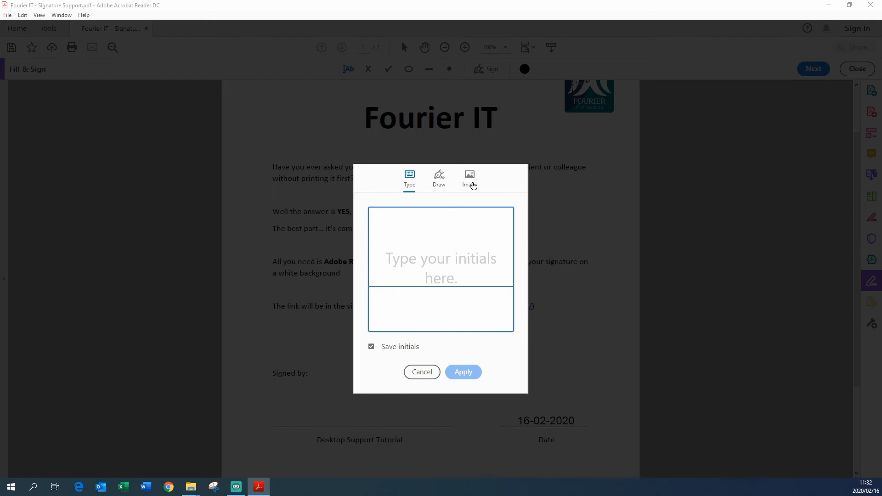
left_click(473, 184)
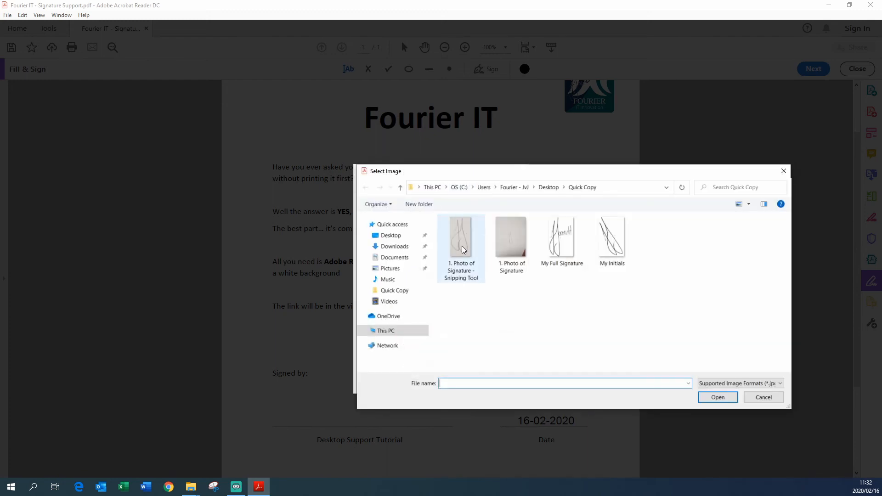
left_click(464, 250)
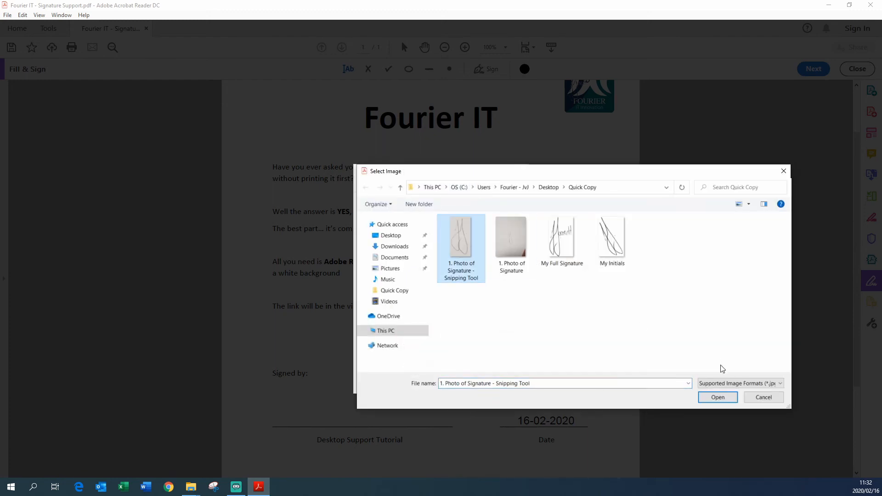
left_click(719, 399)
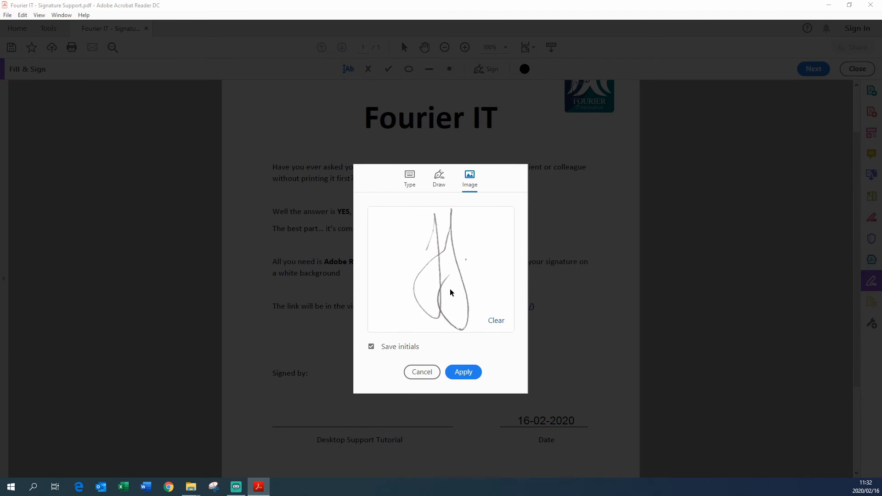
left_click(465, 378)
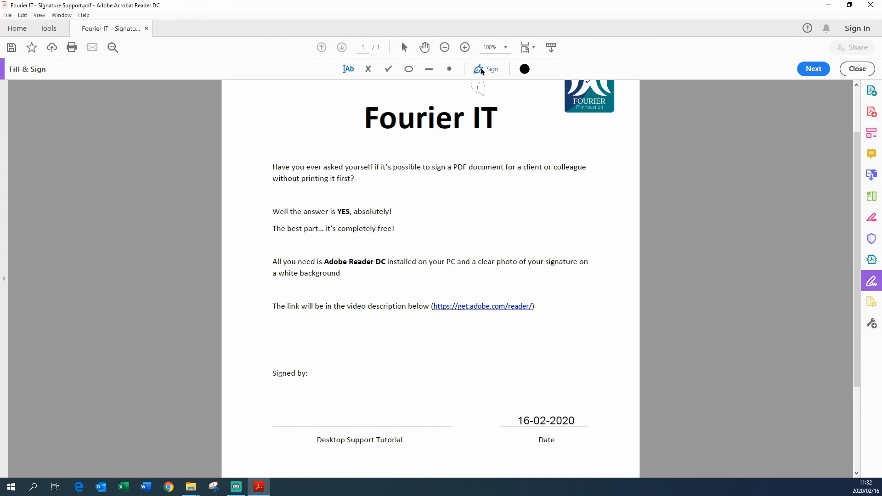
Step: Place the saved full signature on the line above "Desktop Support Tutorial" and enlarge it
left_click(488, 72)
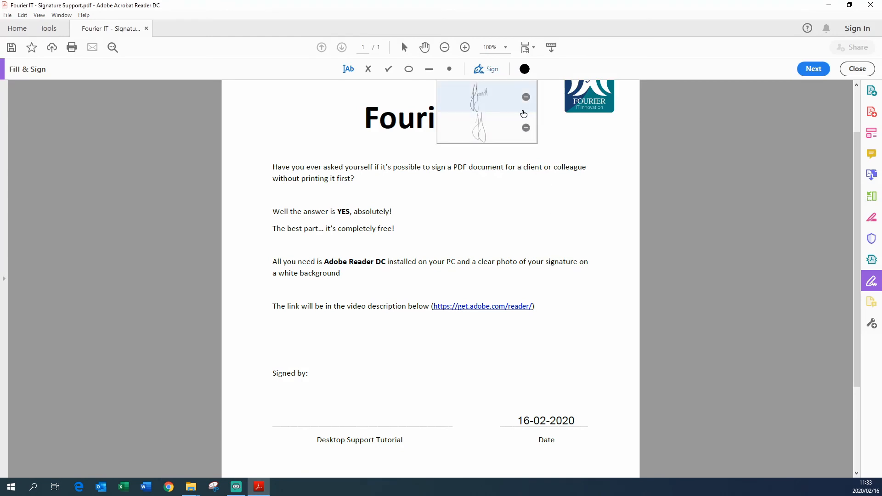
left_click(485, 97)
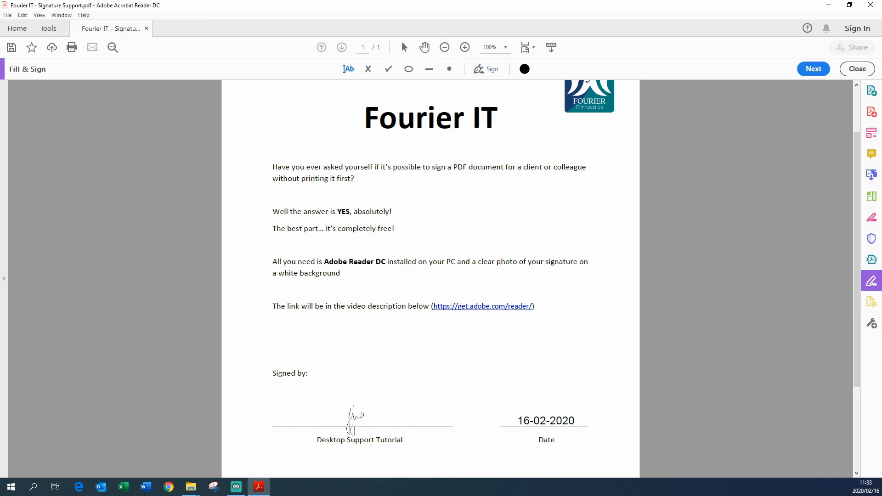
left_click(353, 419)
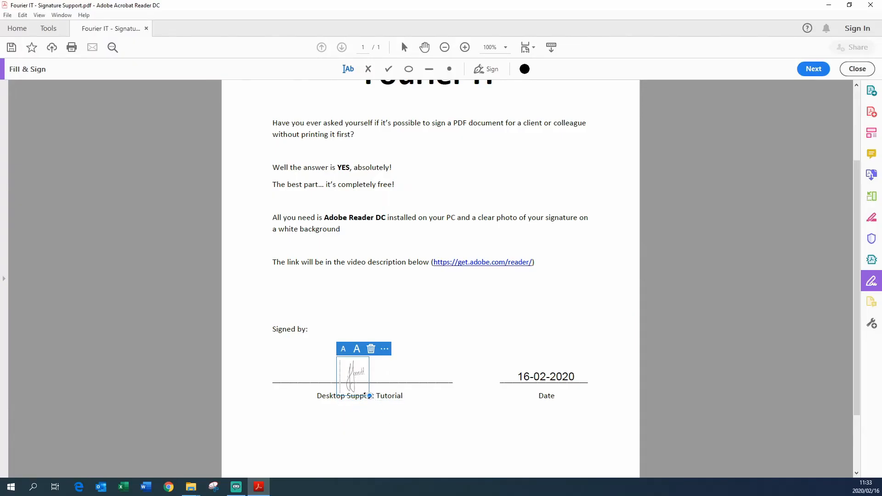
mouse_move(369, 396)
left_mouse_down()
mouse_move(404, 448)
mouse_move(369, 381)
left_mouse_up()
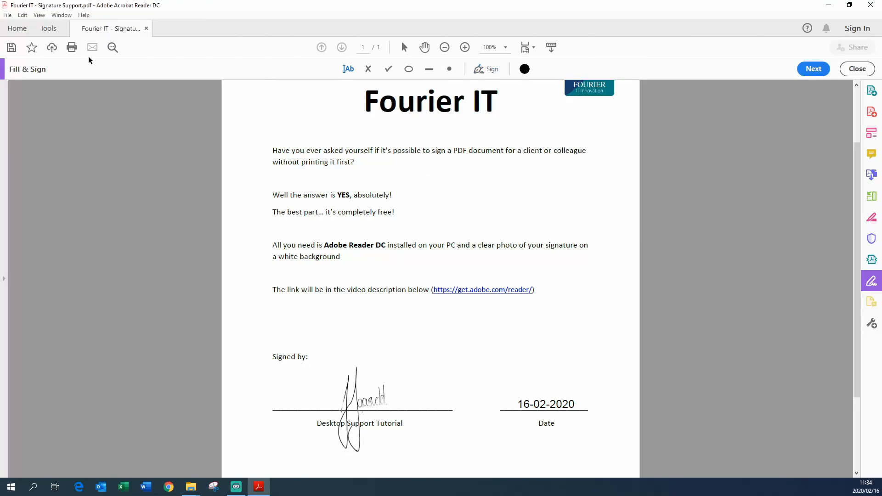
Step: Save the signed PDF in the Quick Copy folder as "Fourier IT - Signature Support - signed", replacing the existing file
left_click(5, 16)
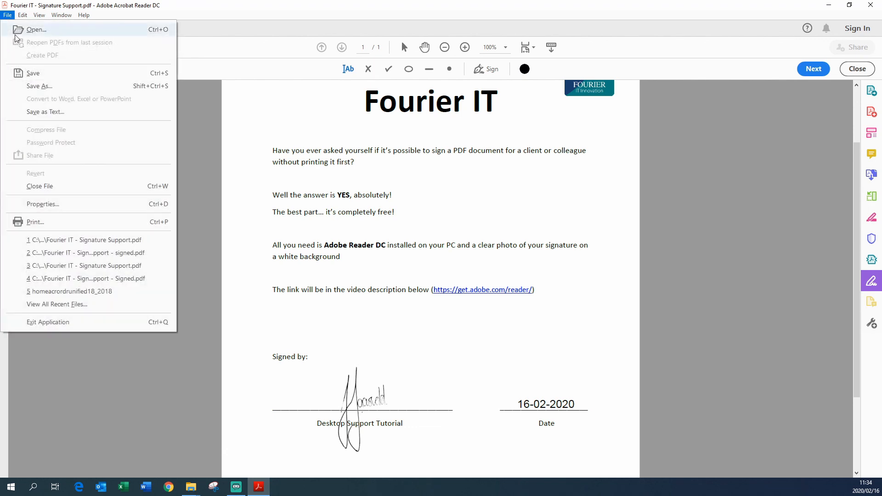
left_click(56, 90)
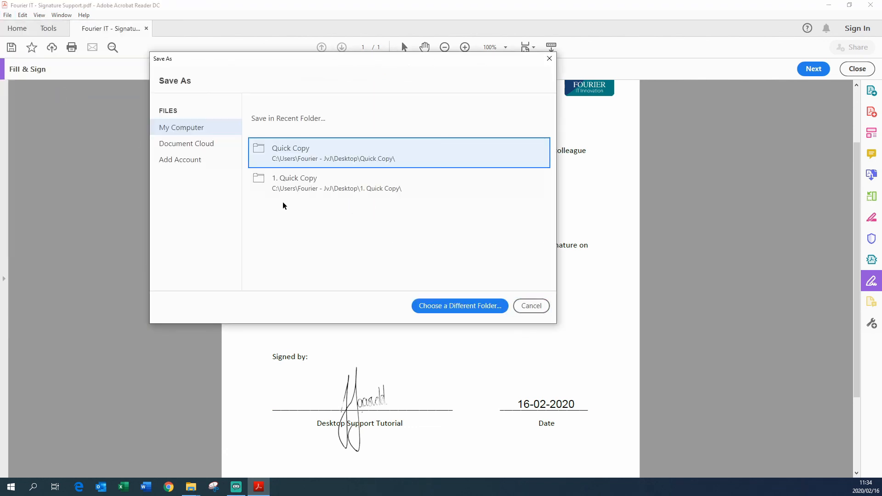
left_click(321, 164)
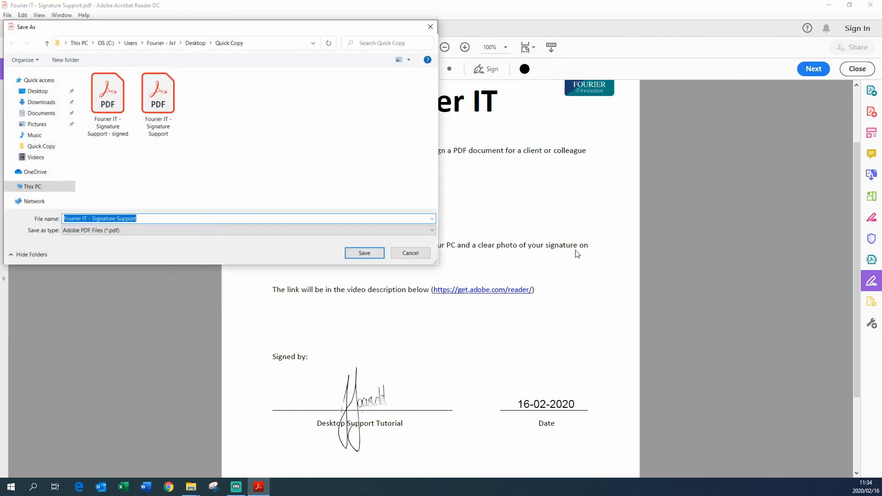
left_click(106, 138)
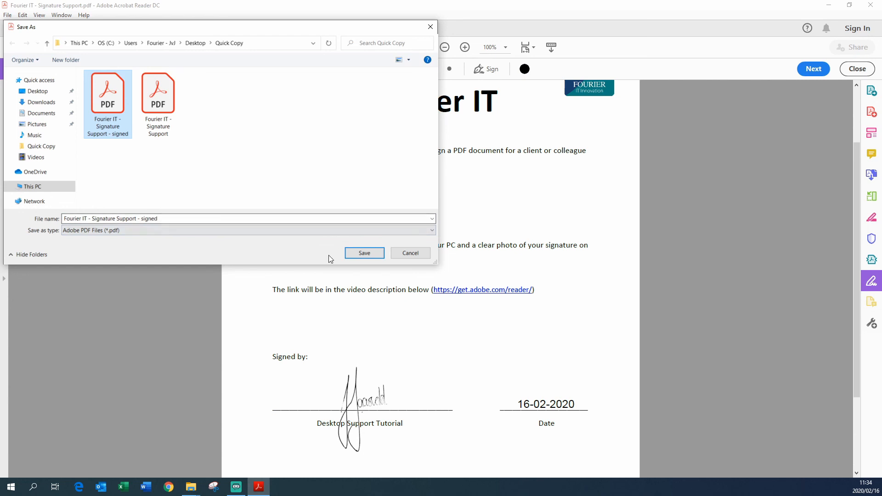
left_click(376, 254)
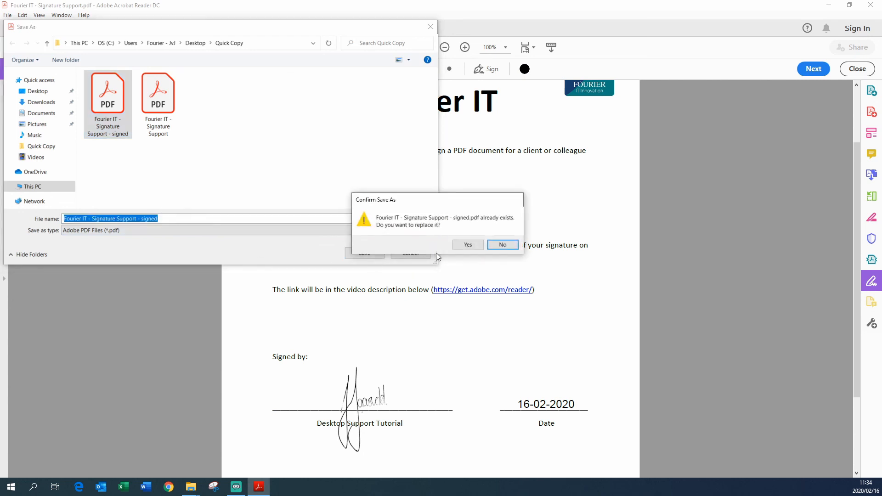
left_click(468, 246)
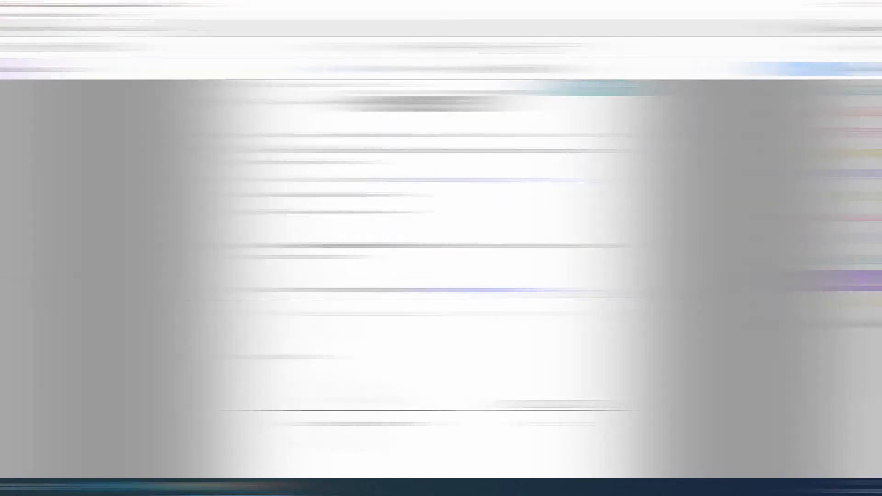